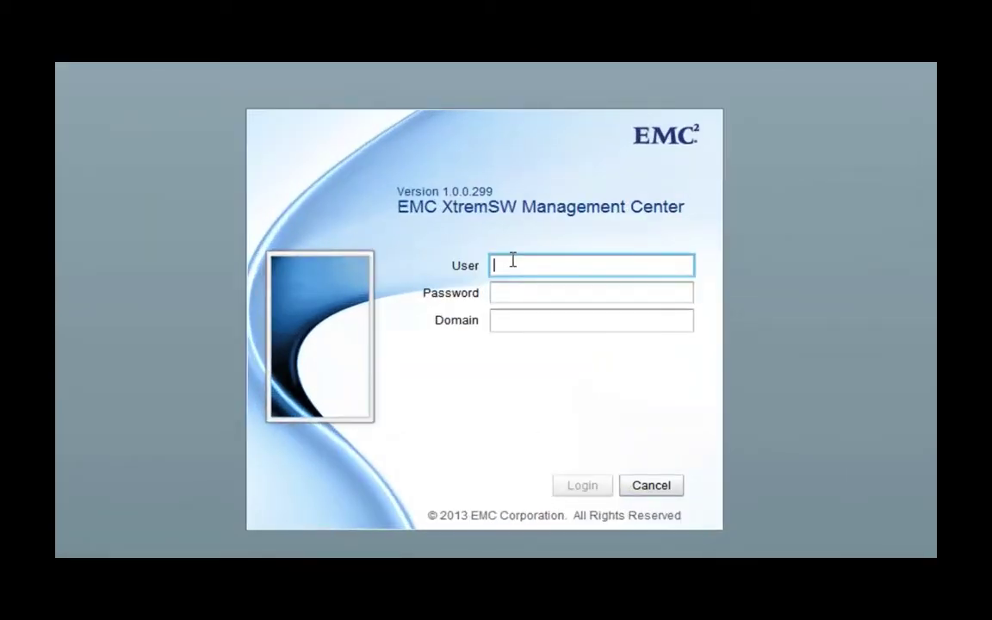
Log in with user name admin and the administrator password to reach the Dashboard
type("admin")
key("Tab")
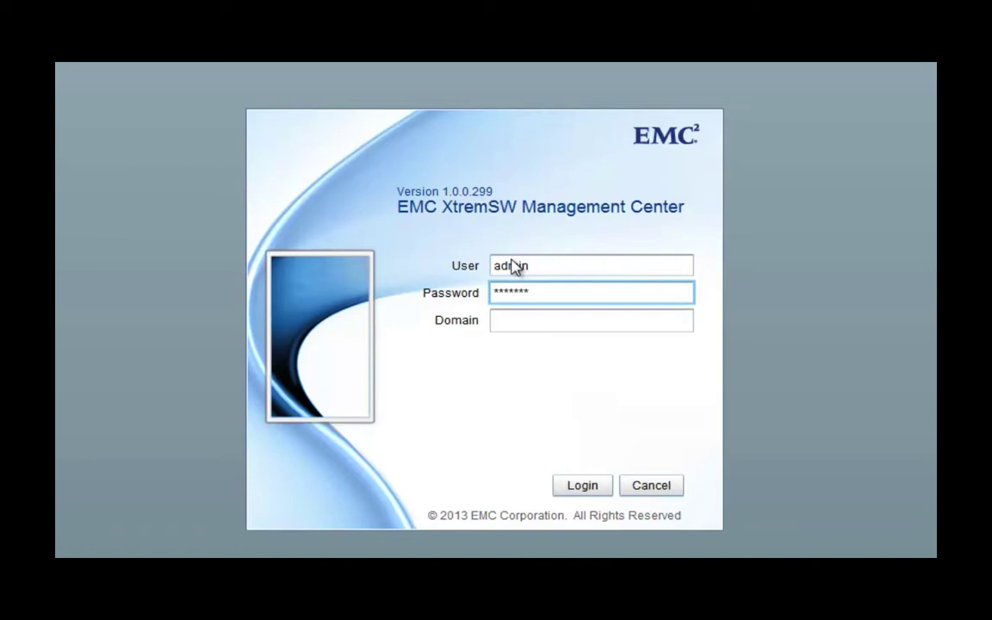
key("Return")
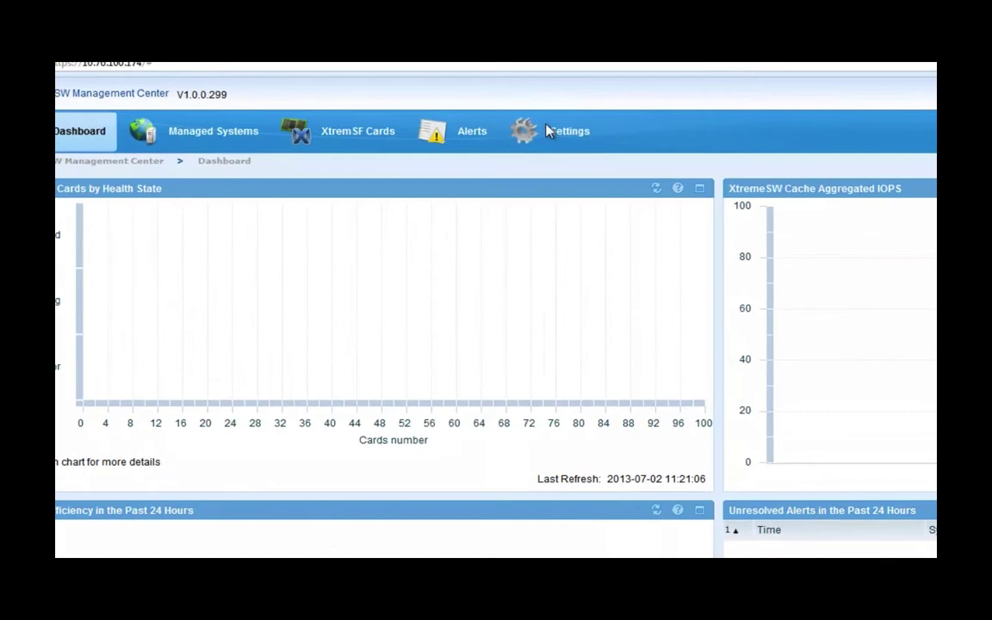
Go to Settings > vCenter Settings to view the empty vCenter server list
left_click(548, 129)
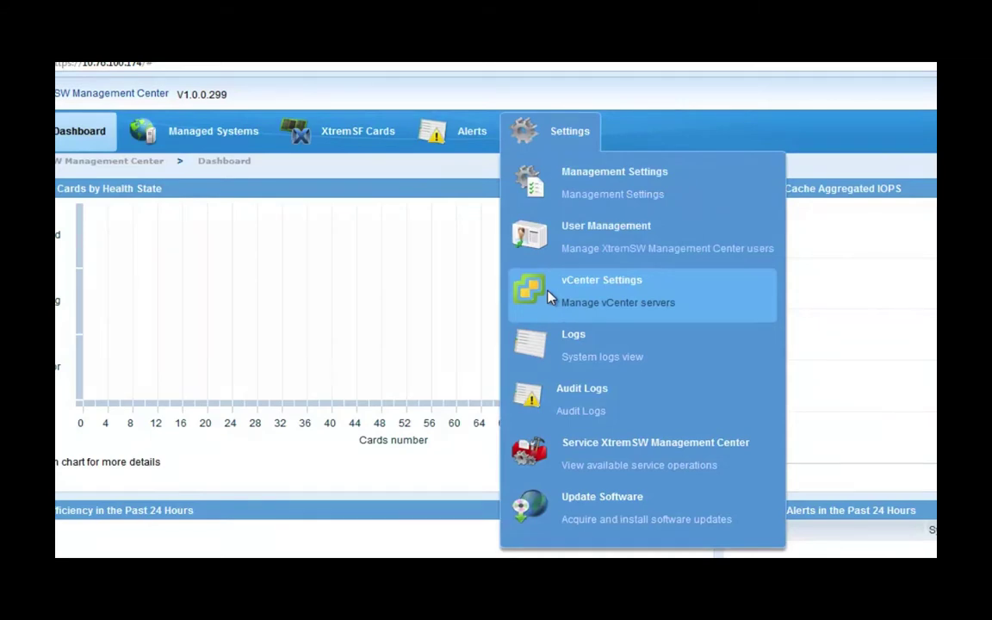
left_click(551, 297)
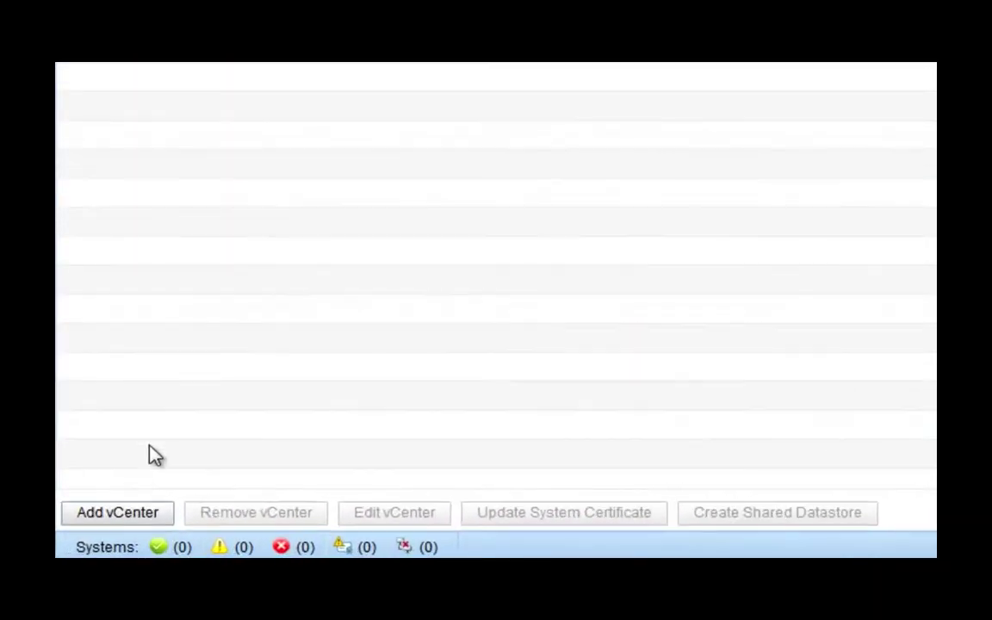
Start adding vCenter 10.76.4.57 and approve its certificate
left_click(120, 513)
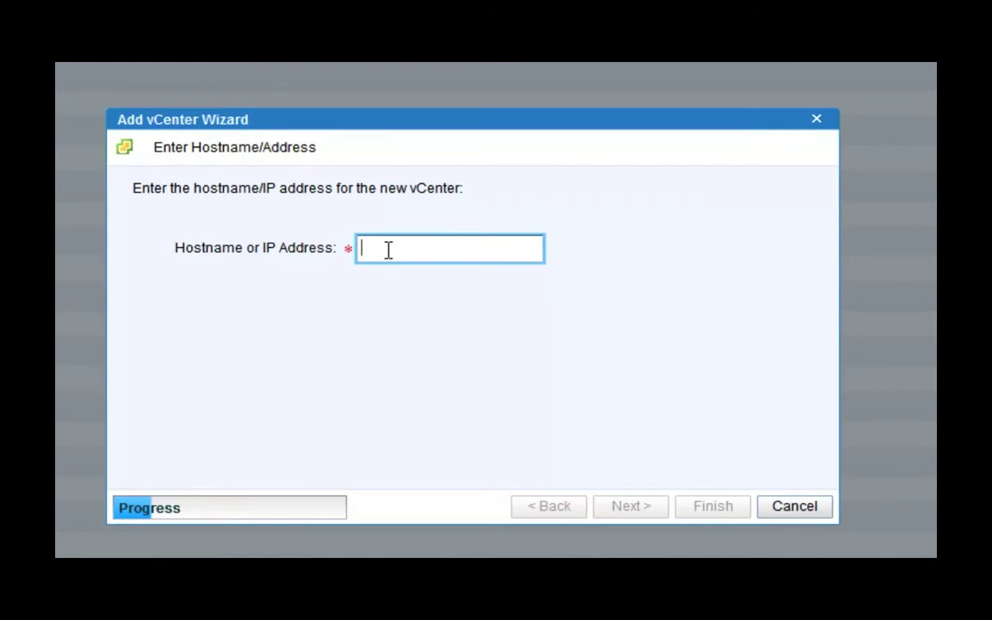
type("10.7")
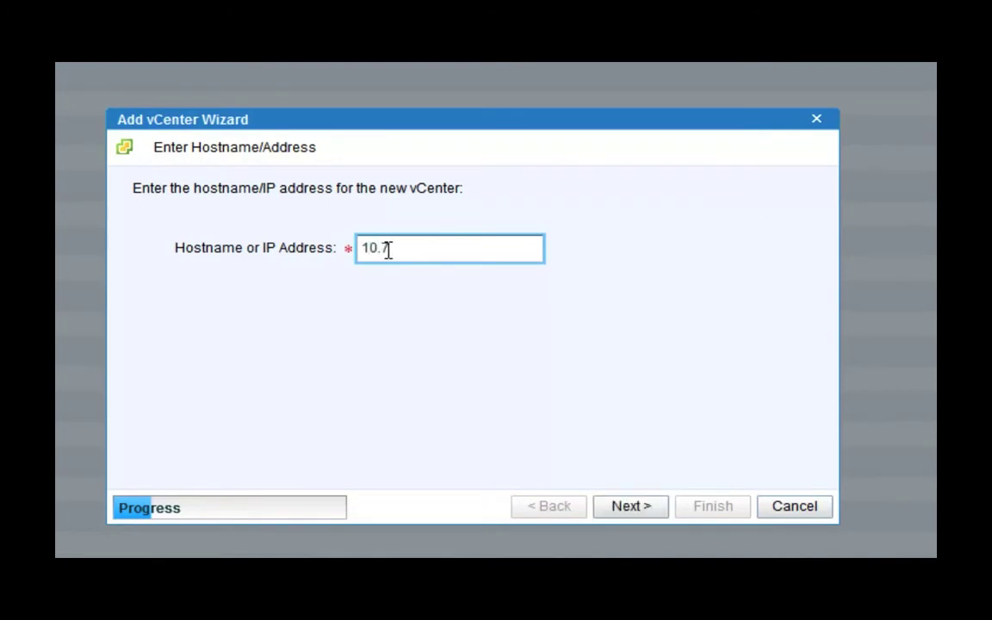
type("6.4.57")
left_click(634, 508)
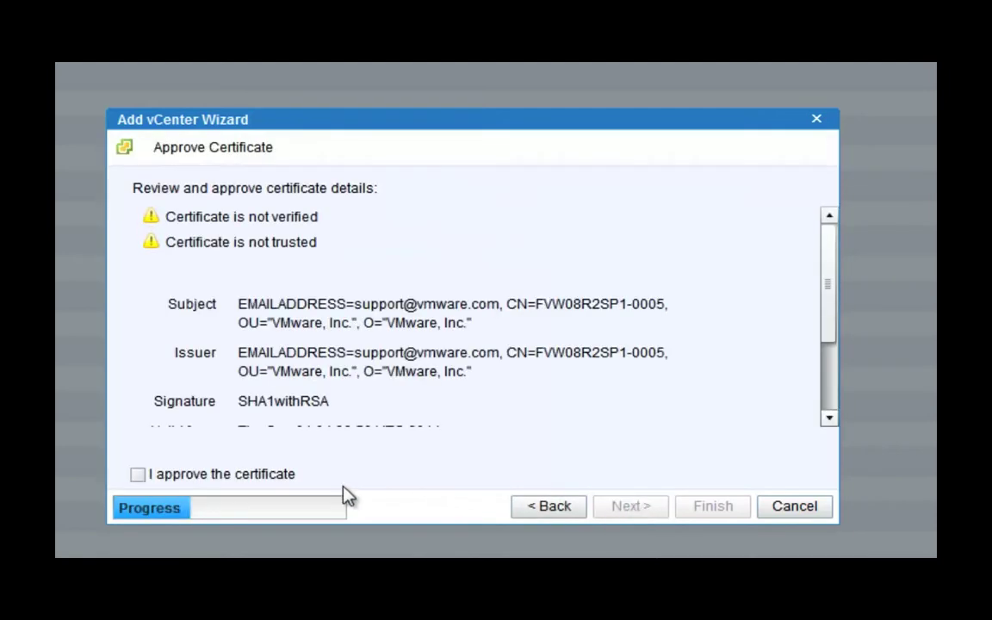
left_click(139, 475)
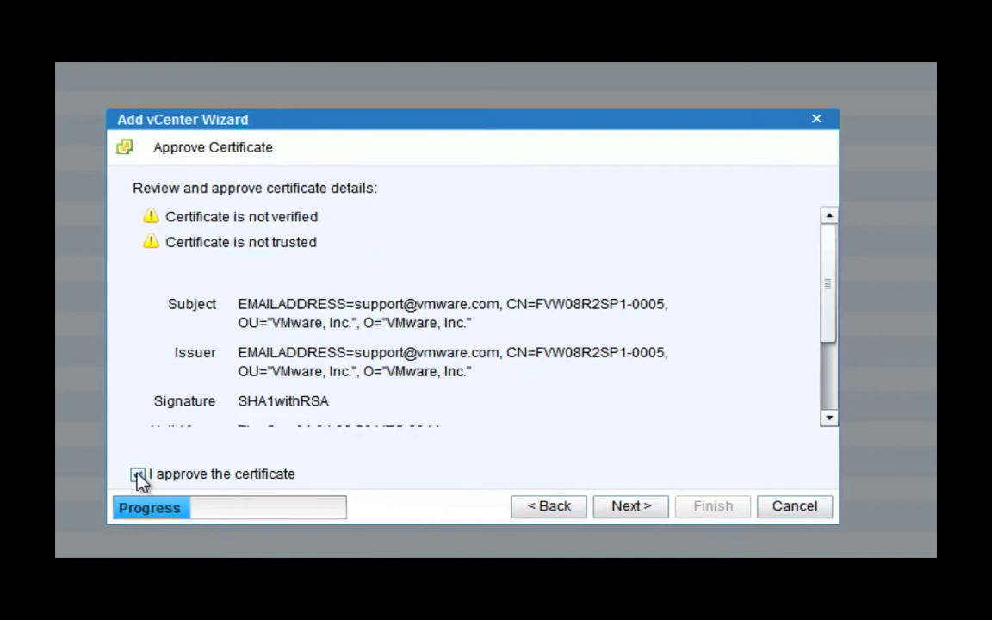
left_click(631, 510)
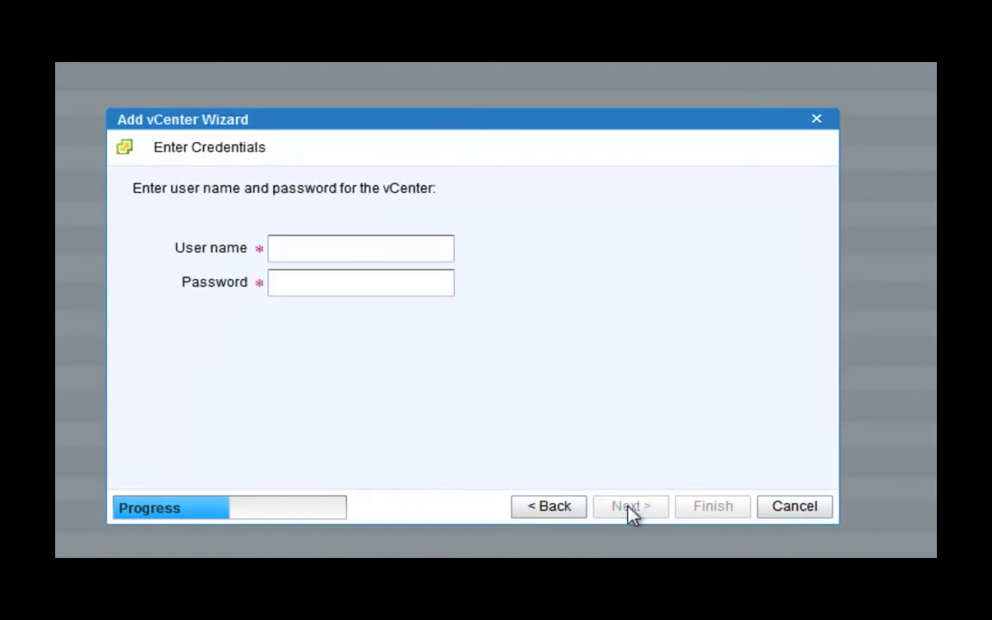
Enter the vCenter user name and password
left_click(320, 250)
type("maor")
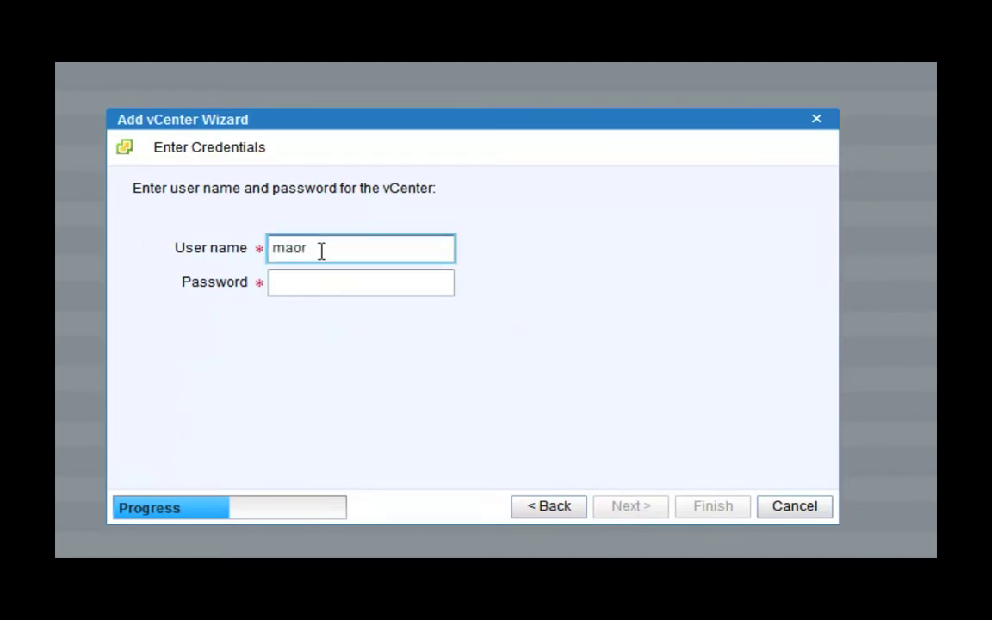
key("Tab")
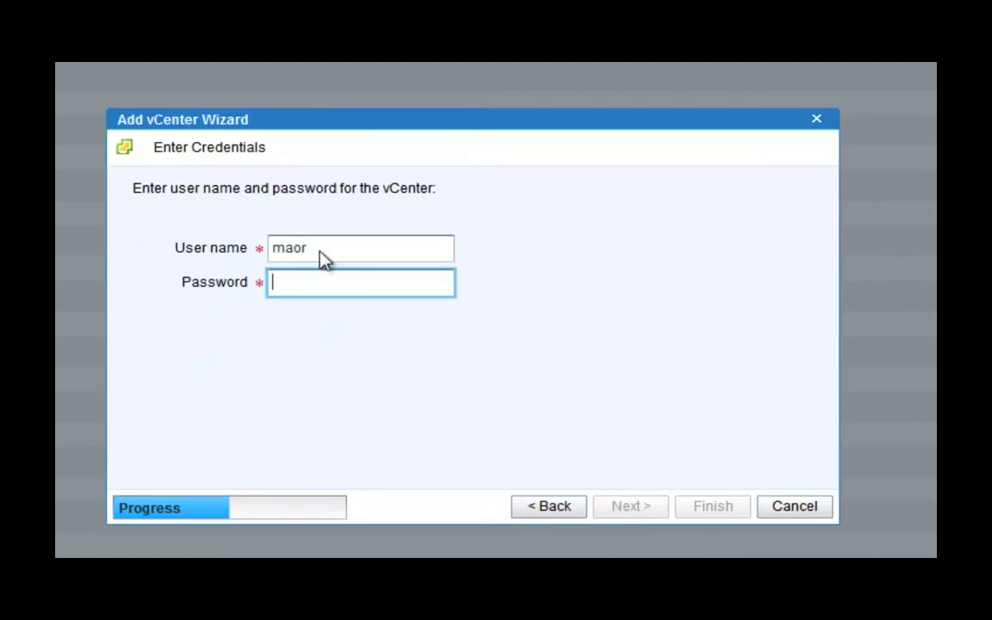
type("*")
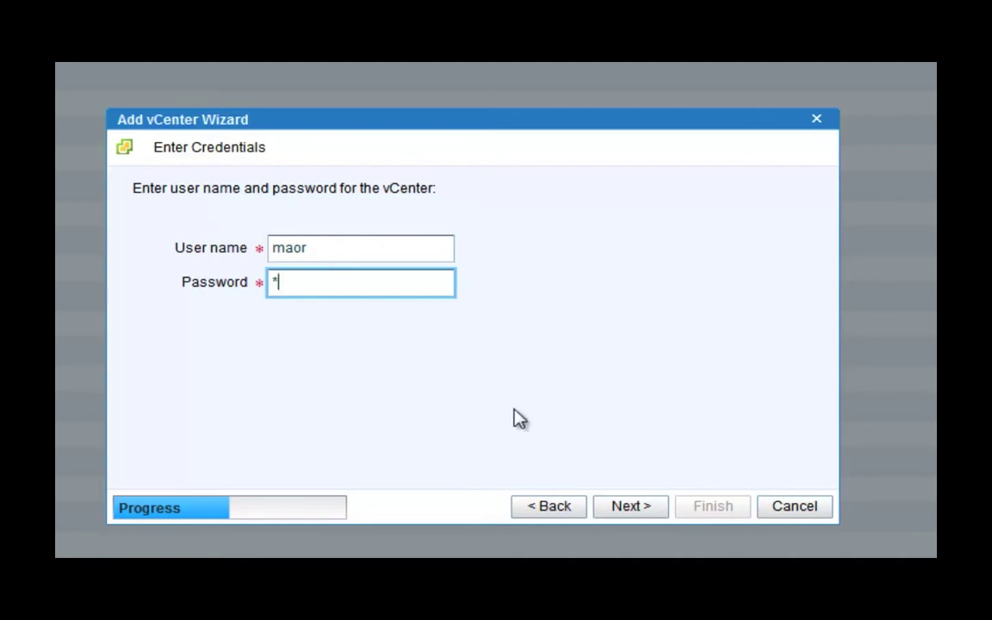
Give the vCenter the description 'vCenter' and confirm it on the Summary page
left_click(634, 509)
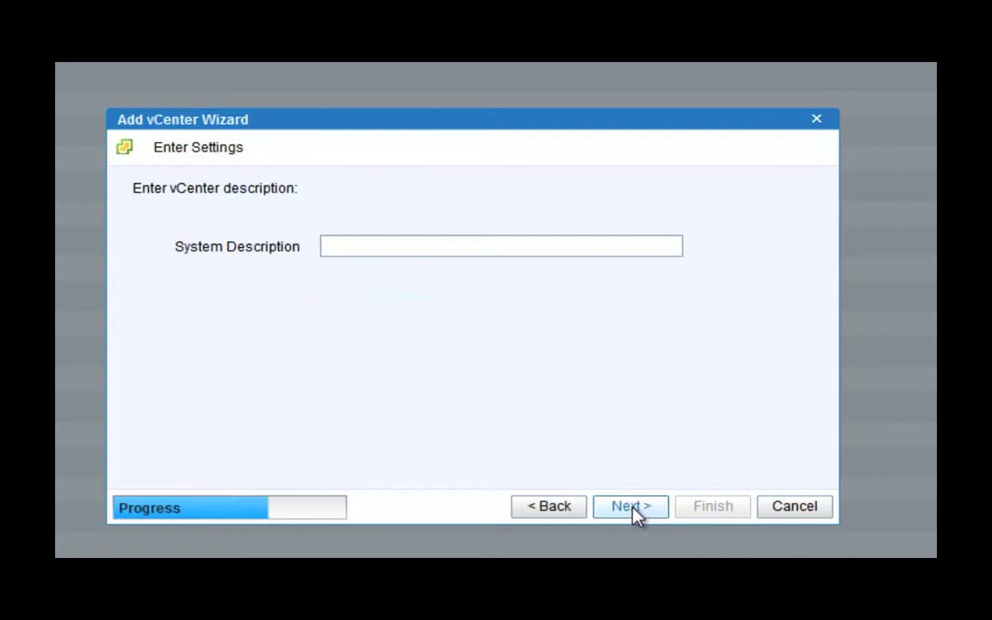
left_click(392, 245)
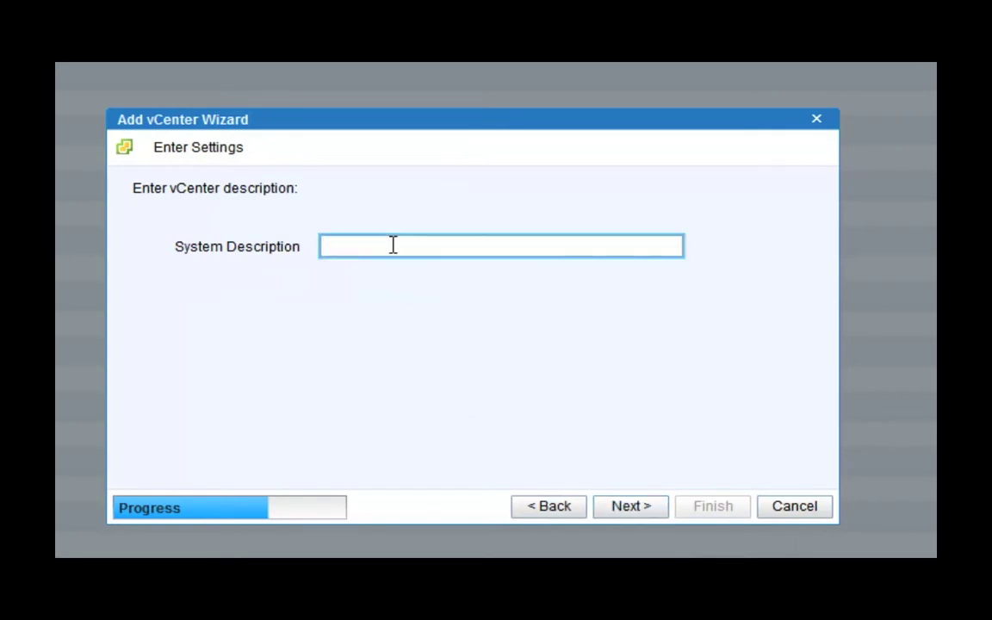
type("vCenter")
left_click(627, 510)
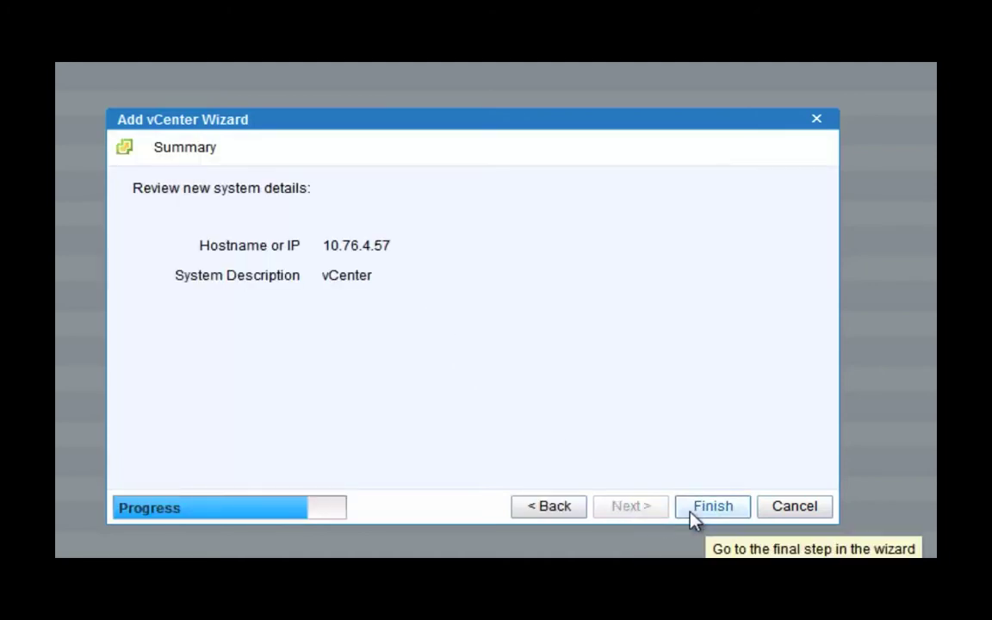
left_click(694, 513)
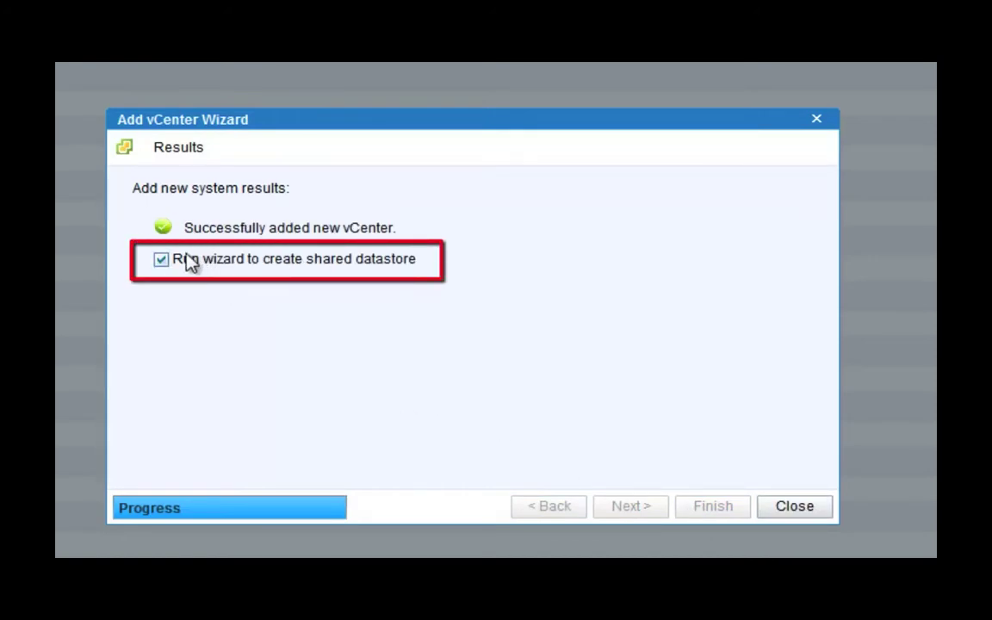
Create shared datastore XtremSW_Cache_DS on host 10.76.60.141 using the 100 GB RAID 5 LUN
left_click(783, 509)
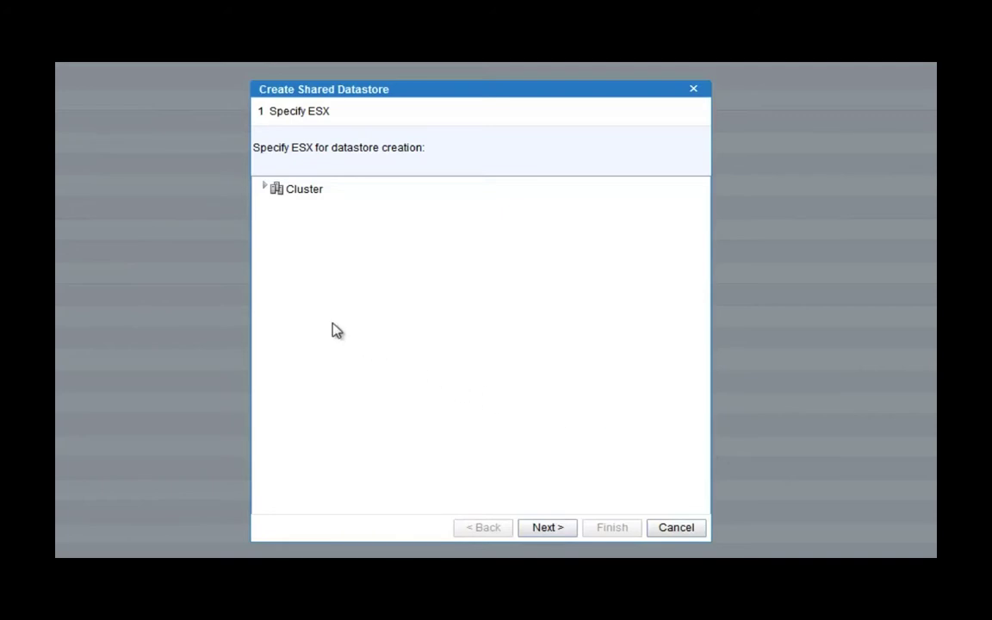
left_click(264, 189)
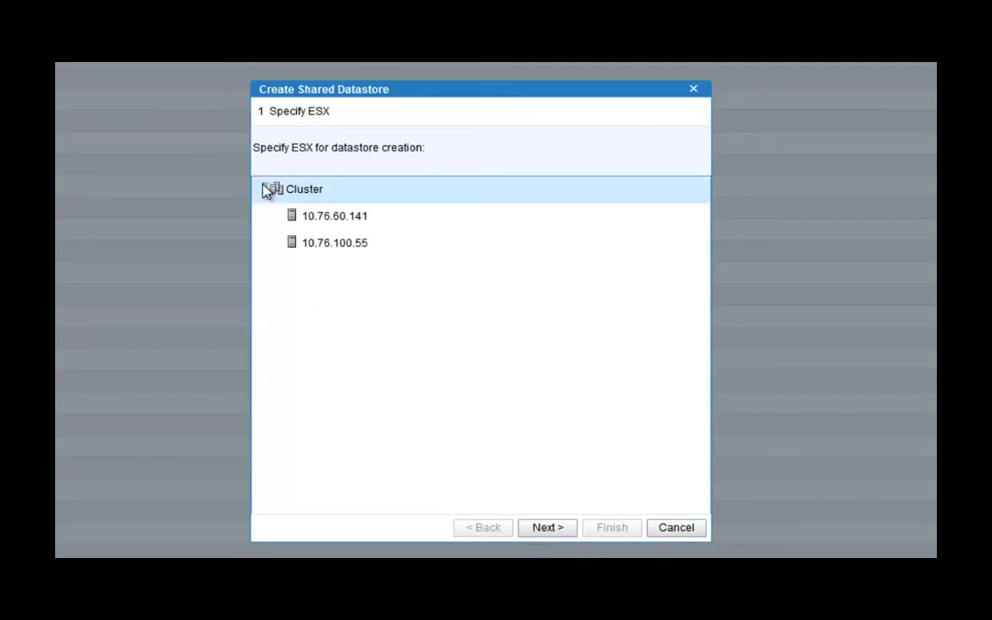
left_click(313, 221)
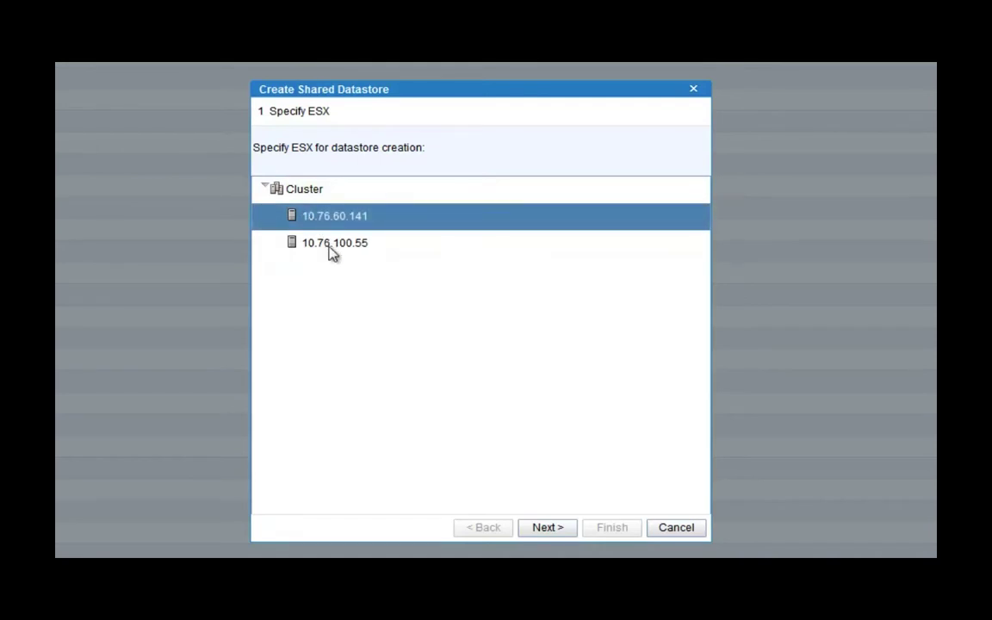
left_click(545, 528)
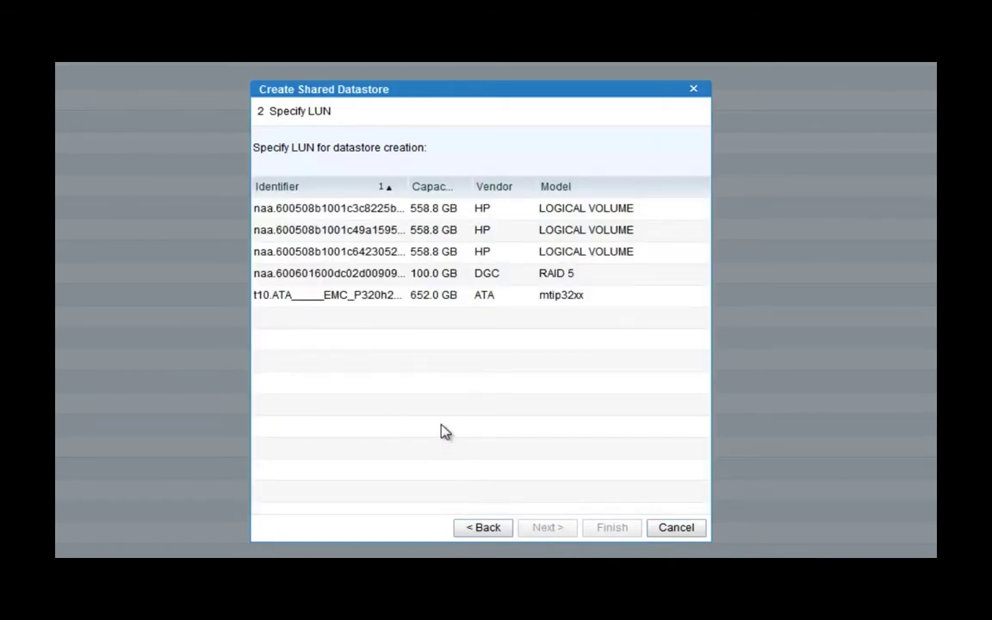
left_click(385, 280)
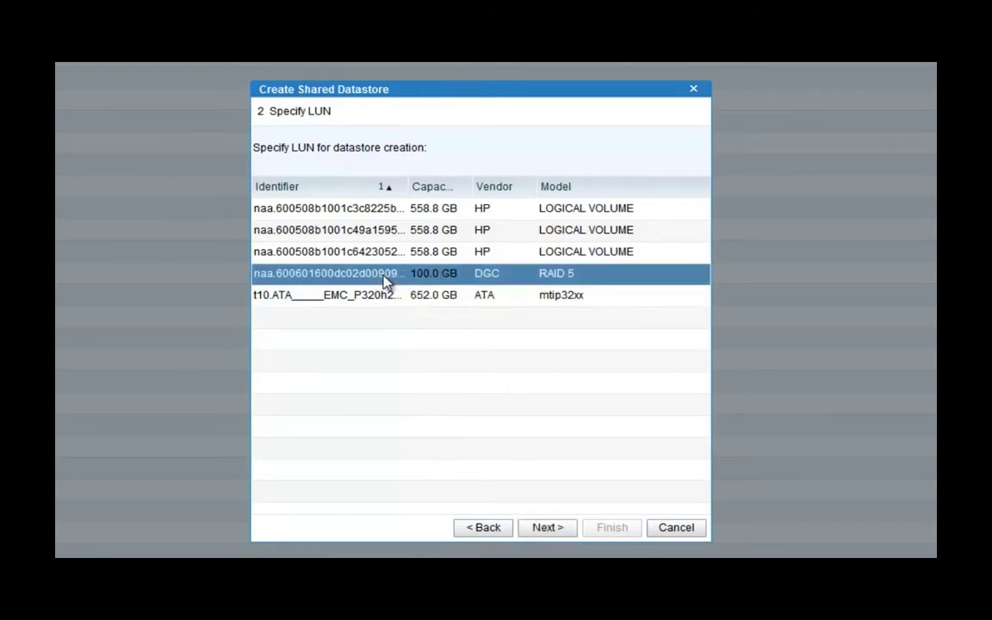
left_click(546, 528)
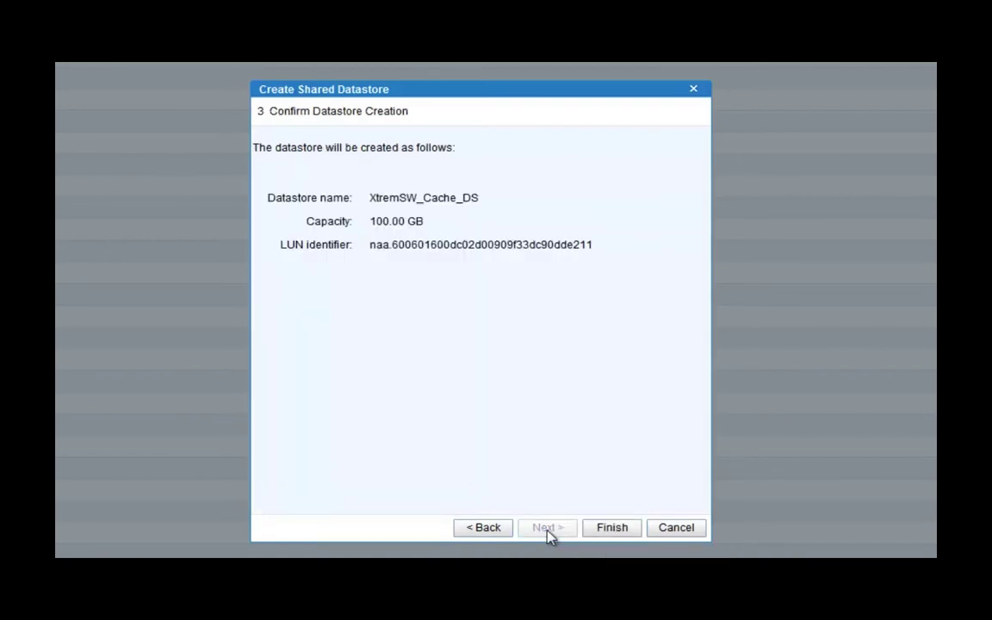
left_click(619, 532)
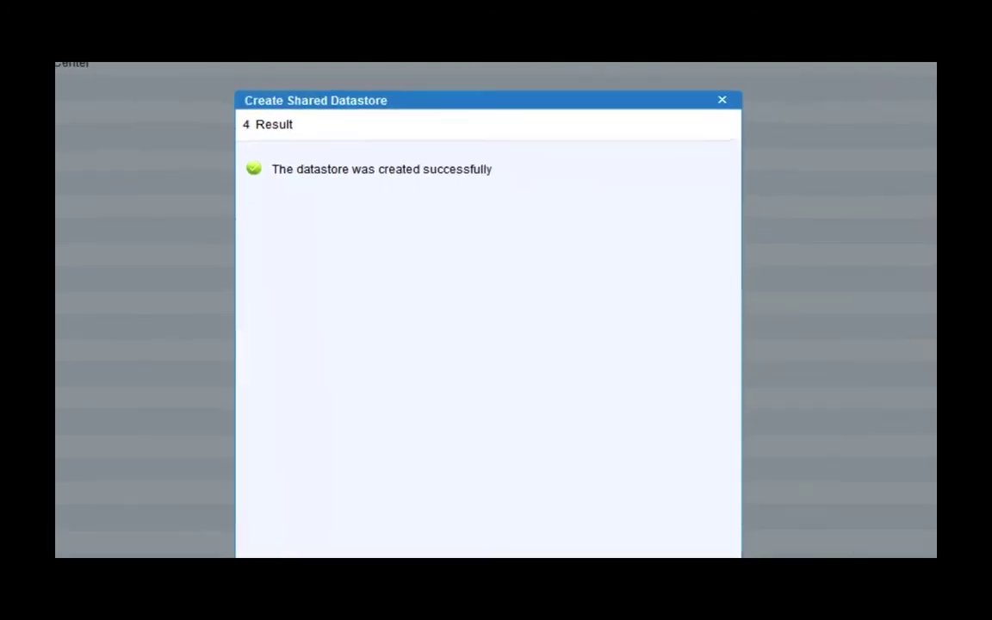
left_click(613, 476)
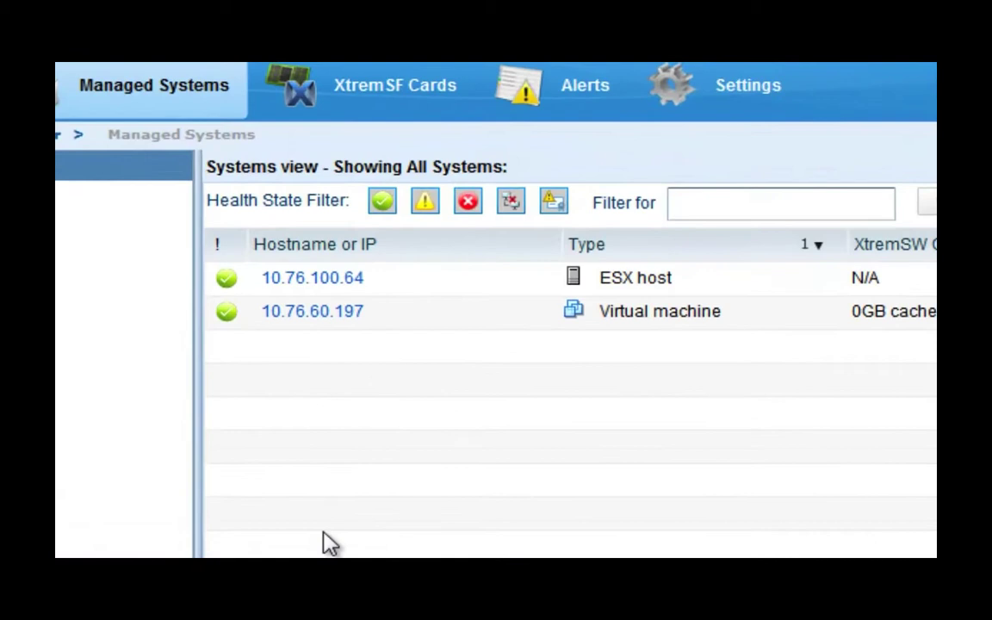
Open ESX host 10.76.100.64 and show its XtremSW Cache Pool Cards tab
left_click(313, 284)
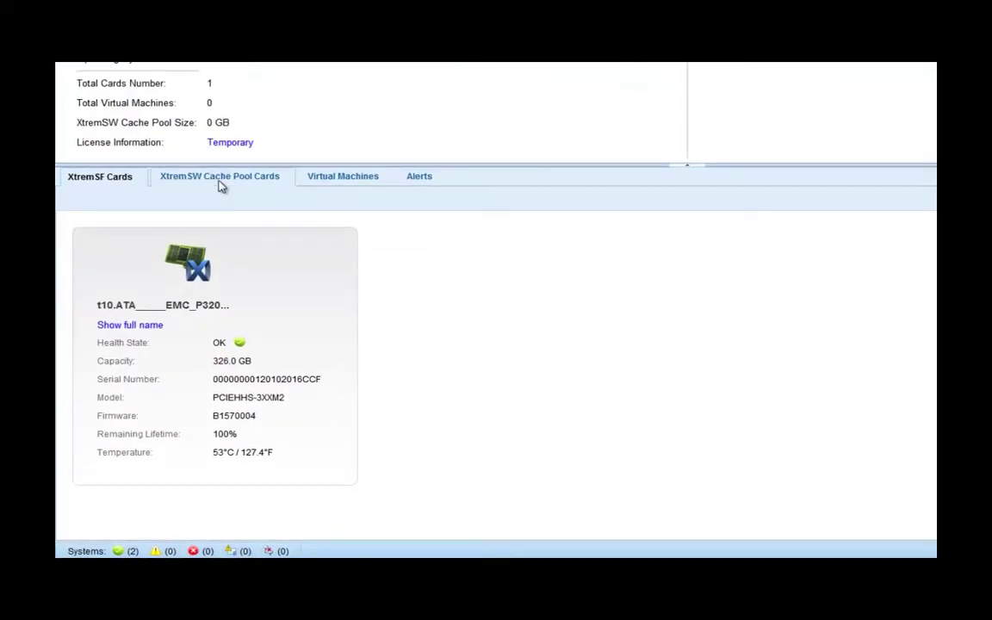
left_click(221, 178)
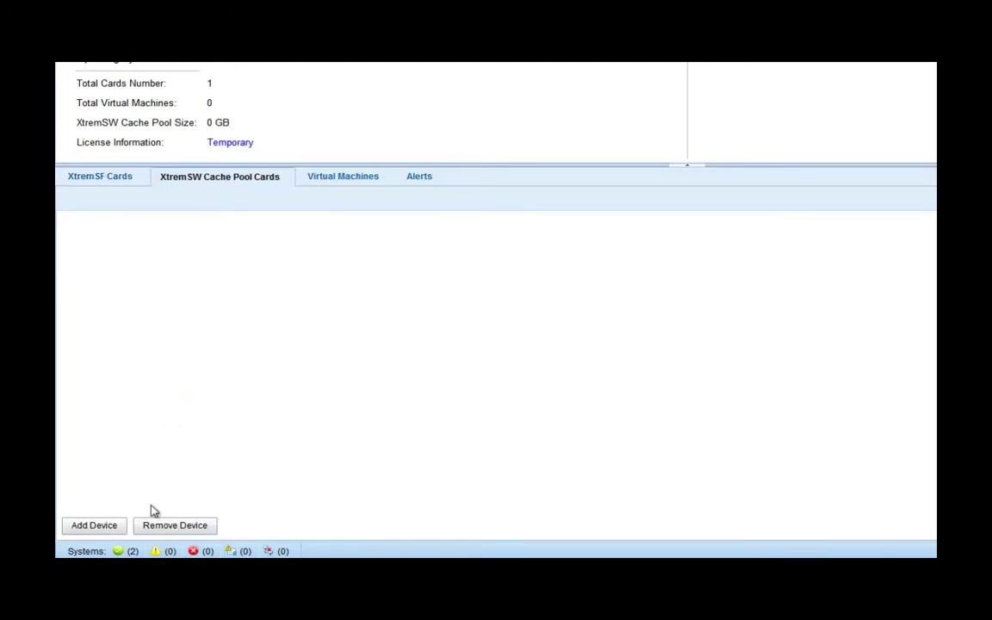
Add the EMC PCIEHHS-3XXM2 flash card to the host's cache pool, giving 326 GB
left_click(95, 525)
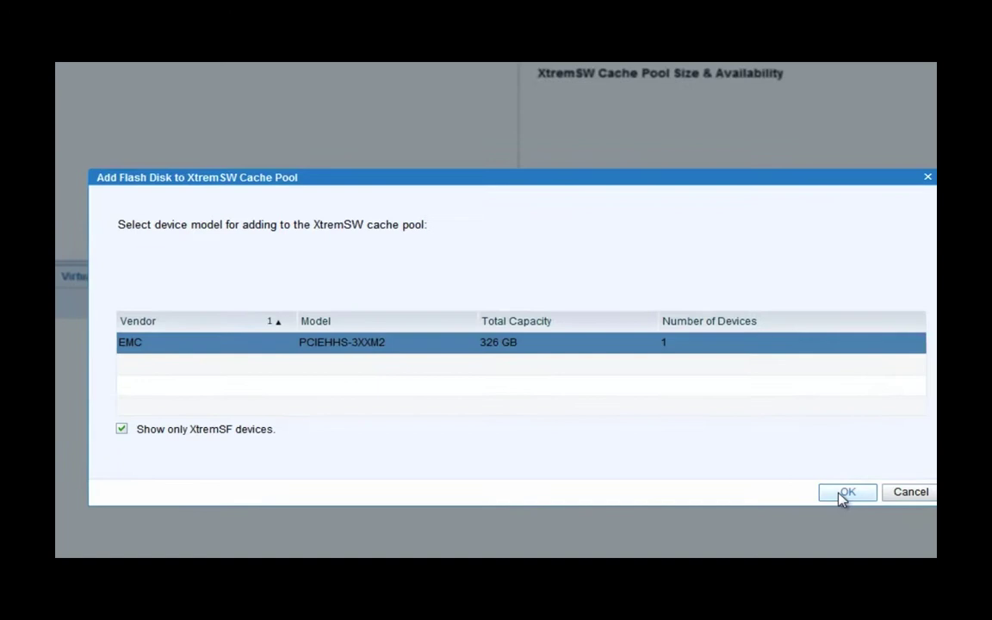
left_click(805, 470)
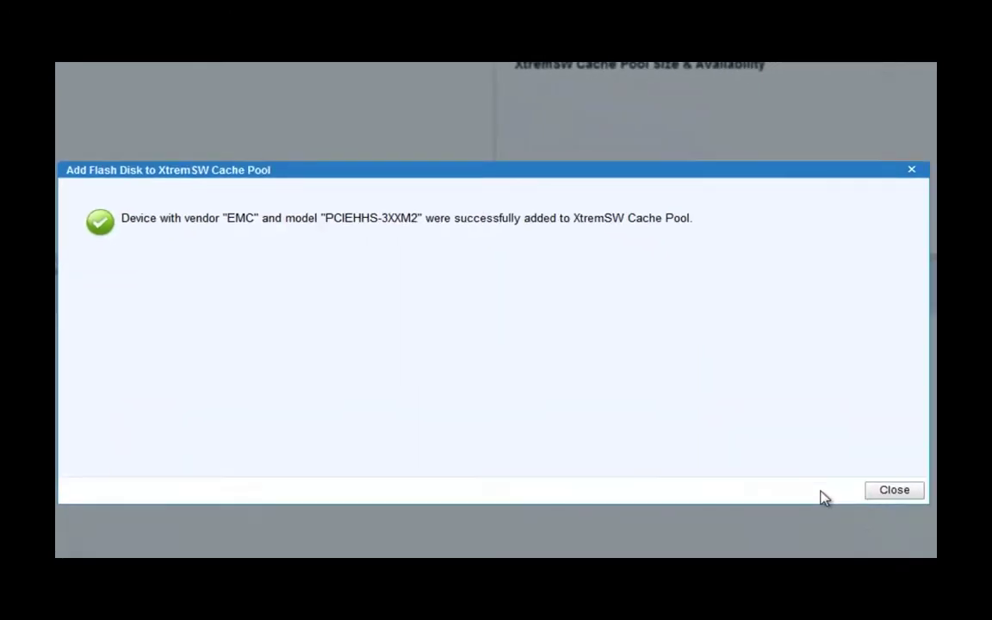
left_click(881, 491)
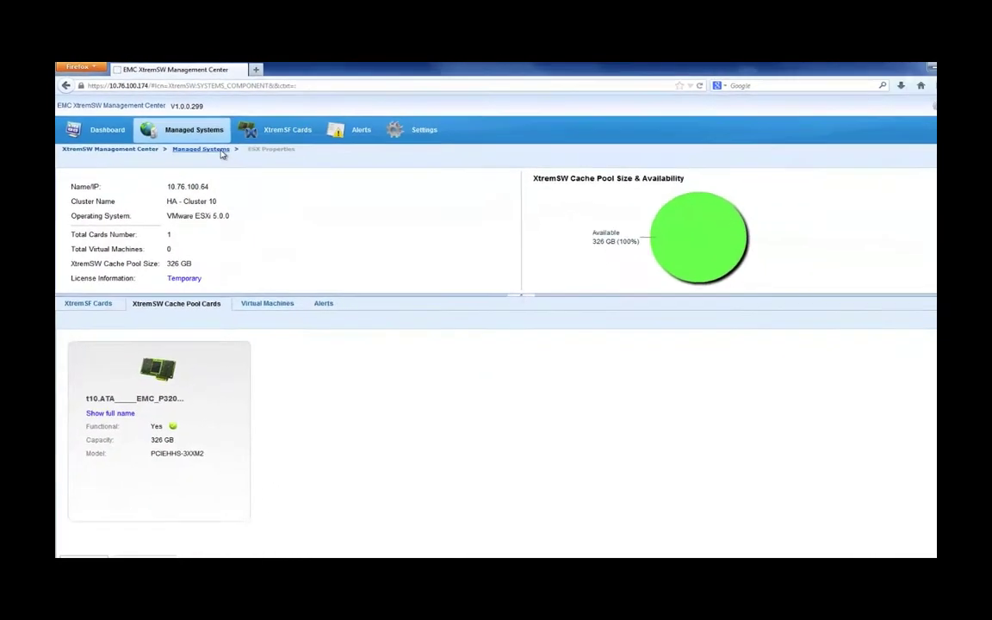
Return to Managed Systems and open virtual machine 10.76.60.197's details
left_click(287, 188)
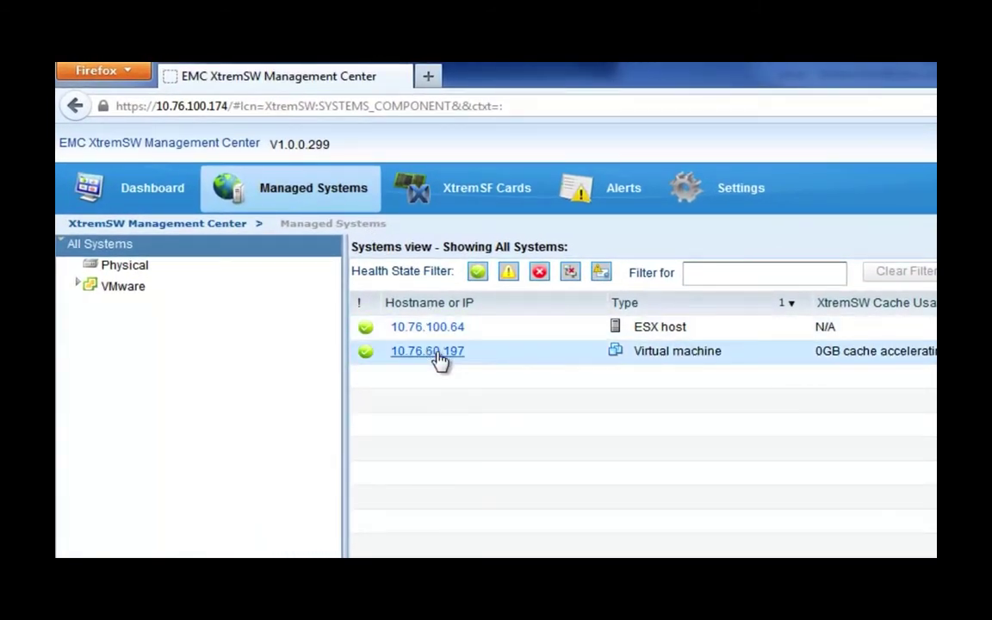
left_click(436, 355)
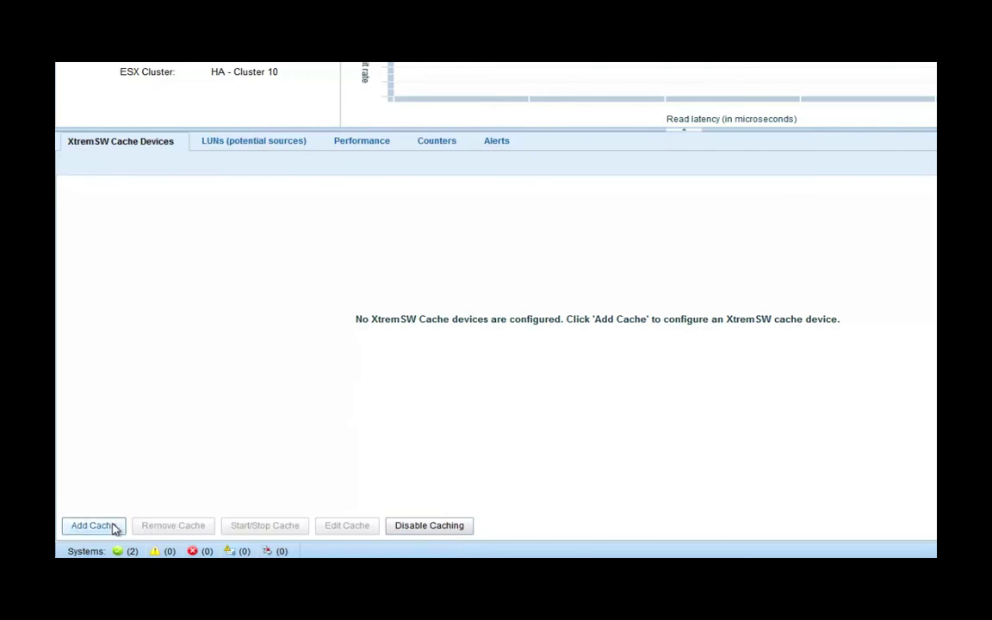
Add a 20 GB cache device with 64 KB max I/O and 8 KB pages, starting automatically
left_click(93, 525)
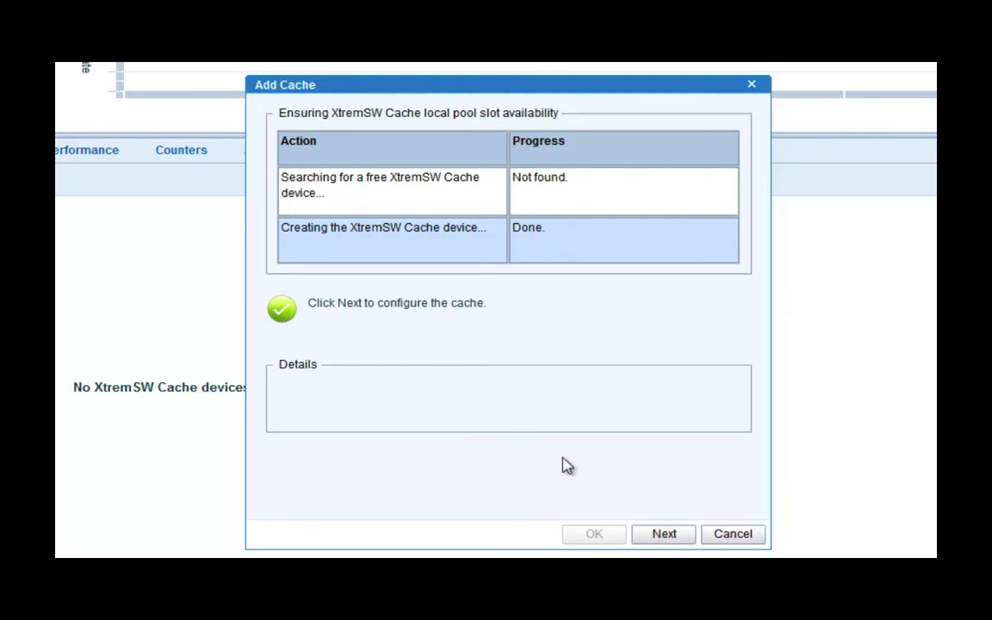
left_click(662, 535)
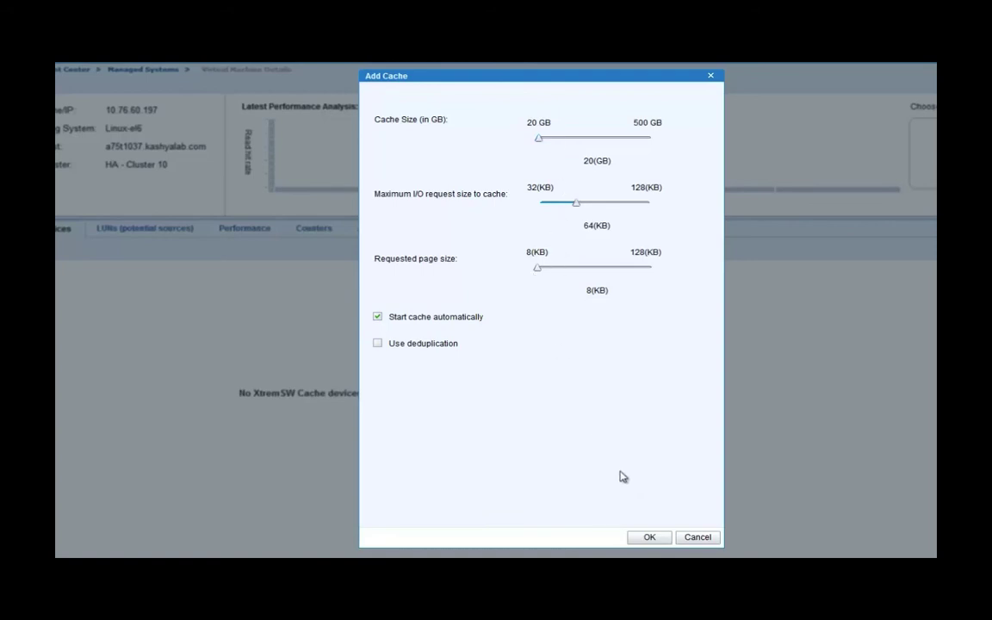
left_click(646, 537)
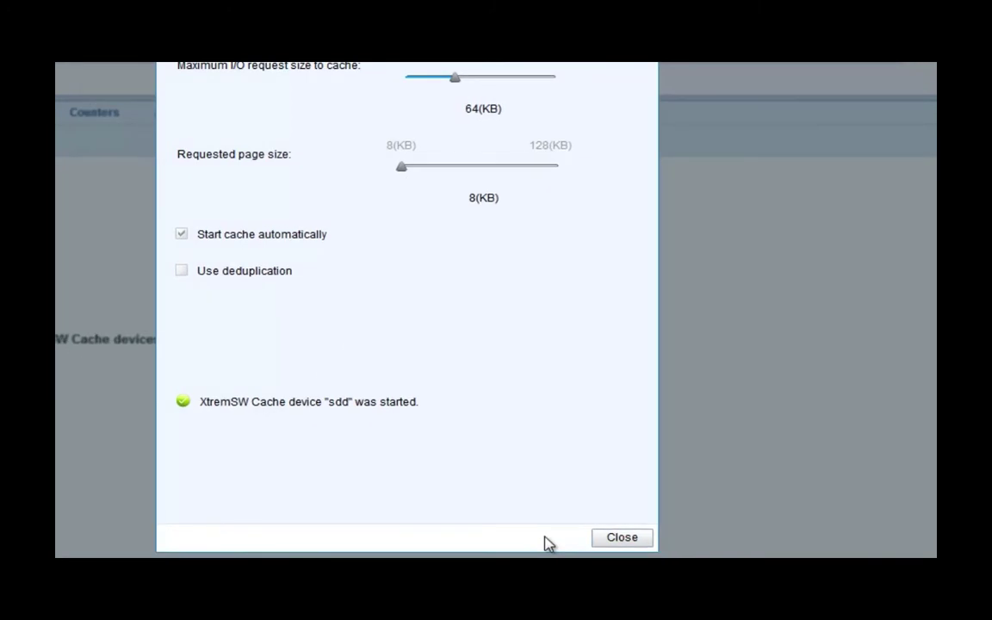
left_click(617, 538)
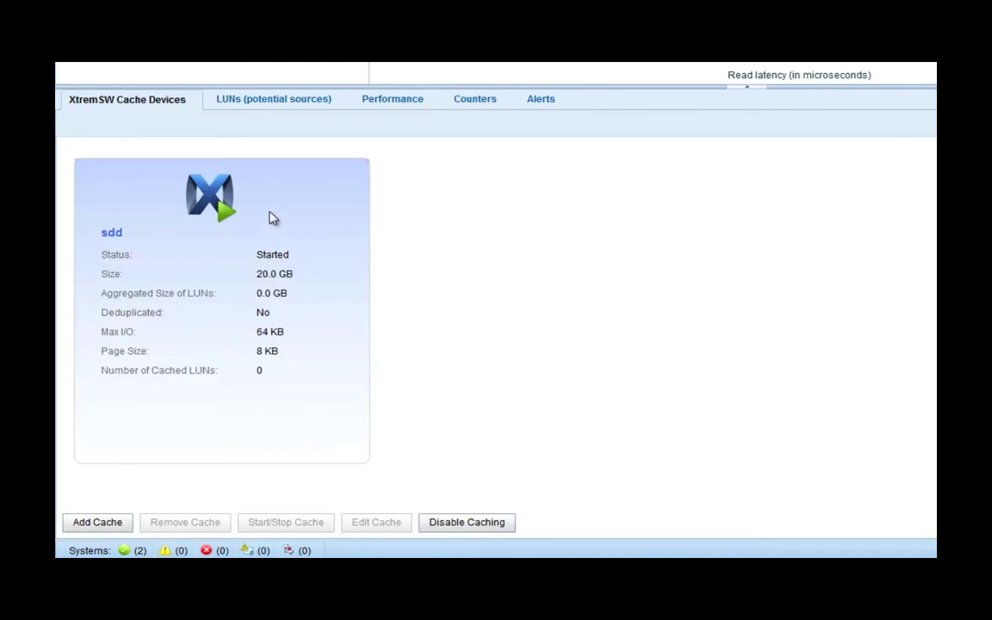
Attach the 16 GB LUNs sdb and sdc to cache device sdd
left_click(278, 109)
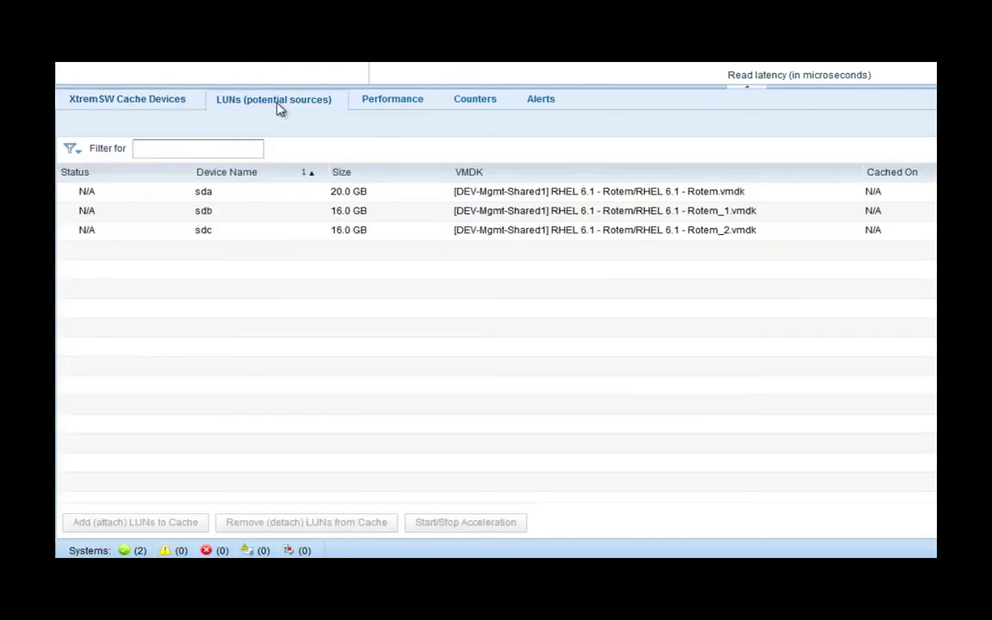
left_click(231, 219)
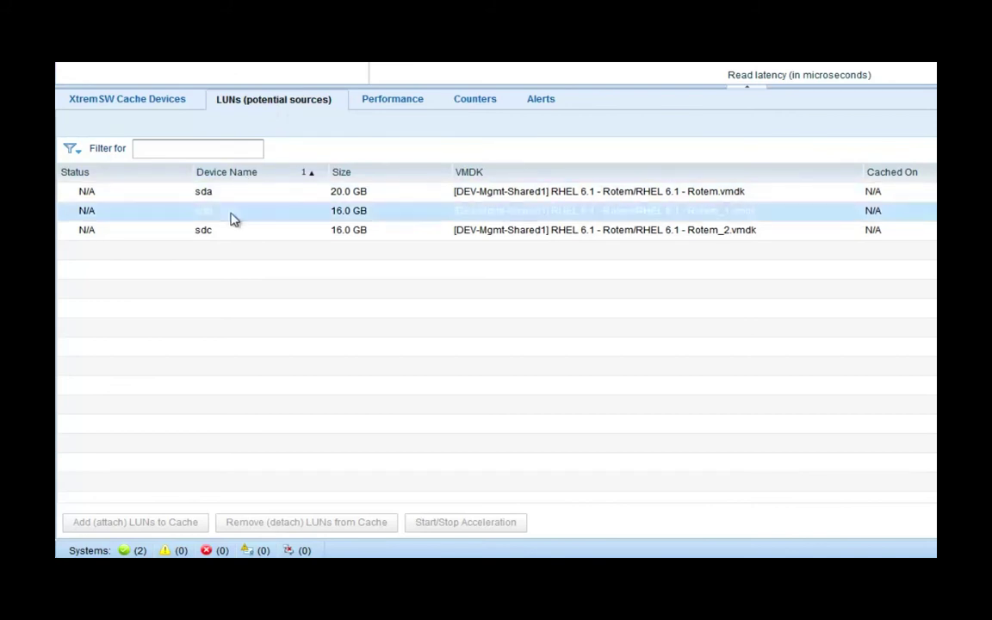
left_click(222, 233, "shift")
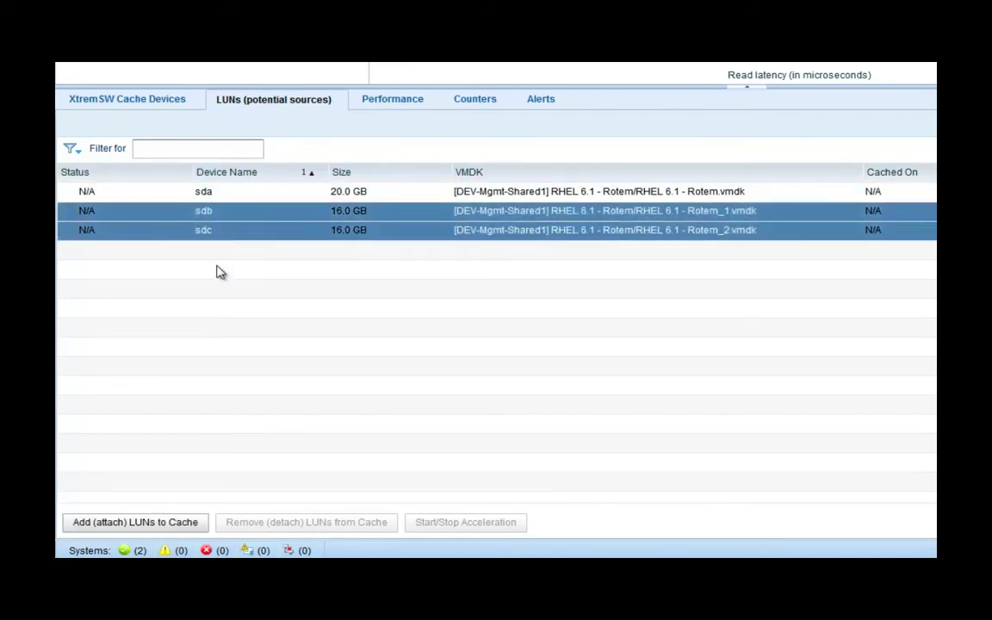
left_click(163, 524)
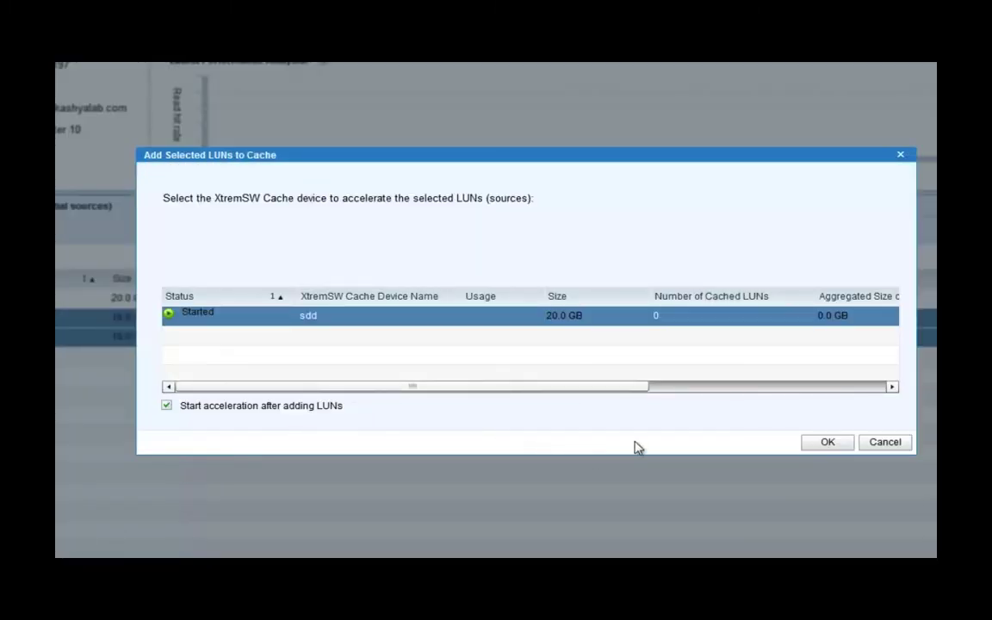
left_click(824, 444)
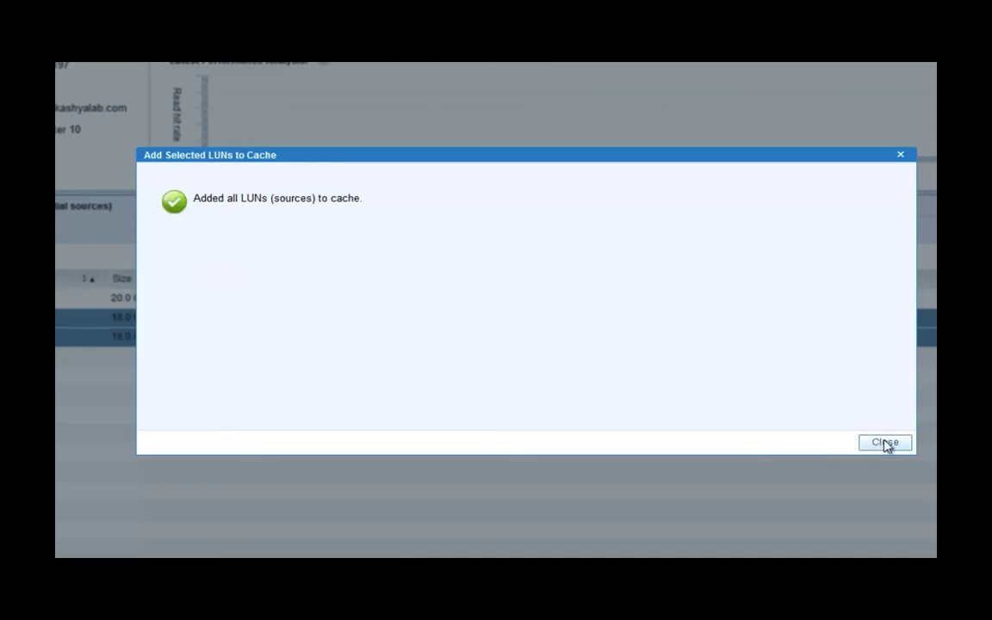
left_click(885, 443)
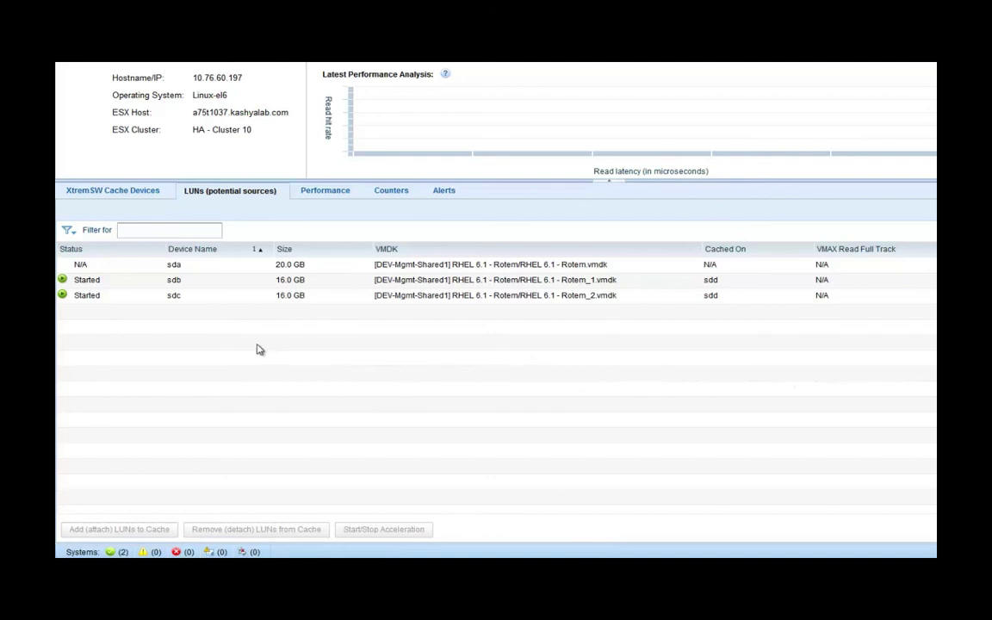
Verify cache device sdd caches LUNs sdb and sdc, then open ESX host 10.76.100.64's details
left_click(118, 198)
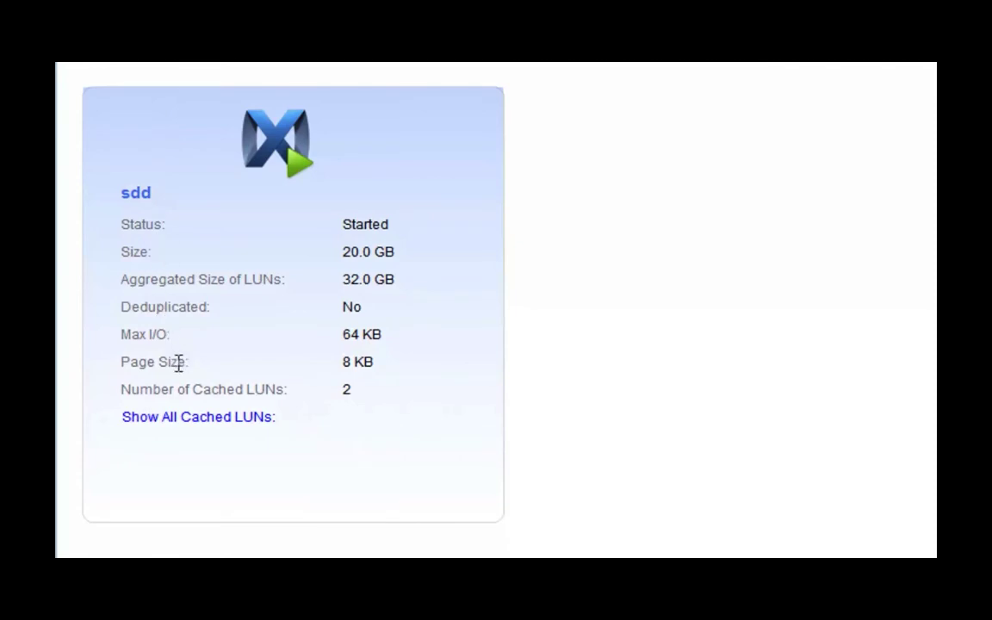
left_click(182, 419)
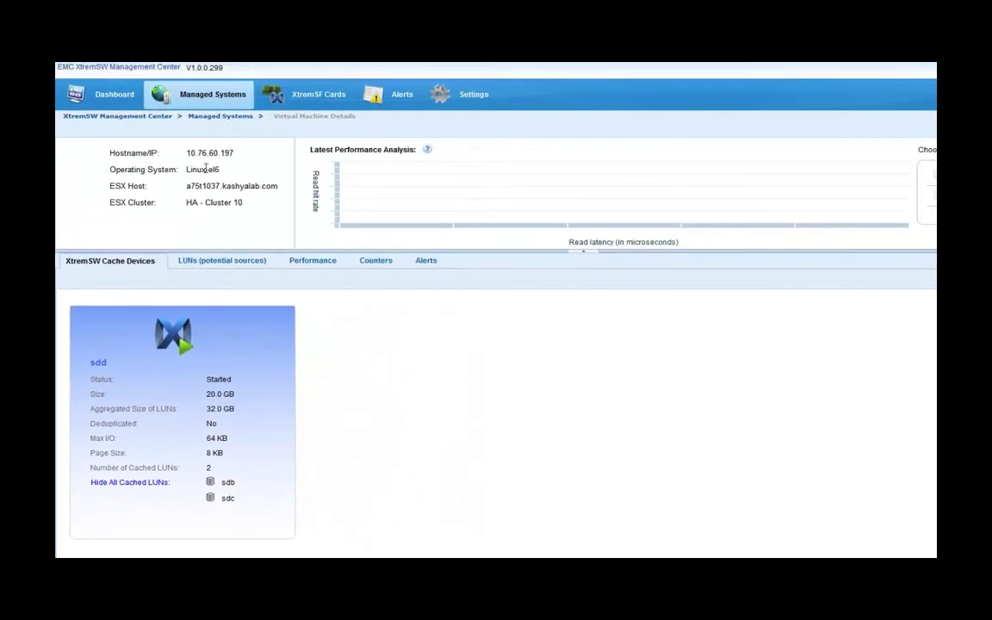
left_click(218, 121)
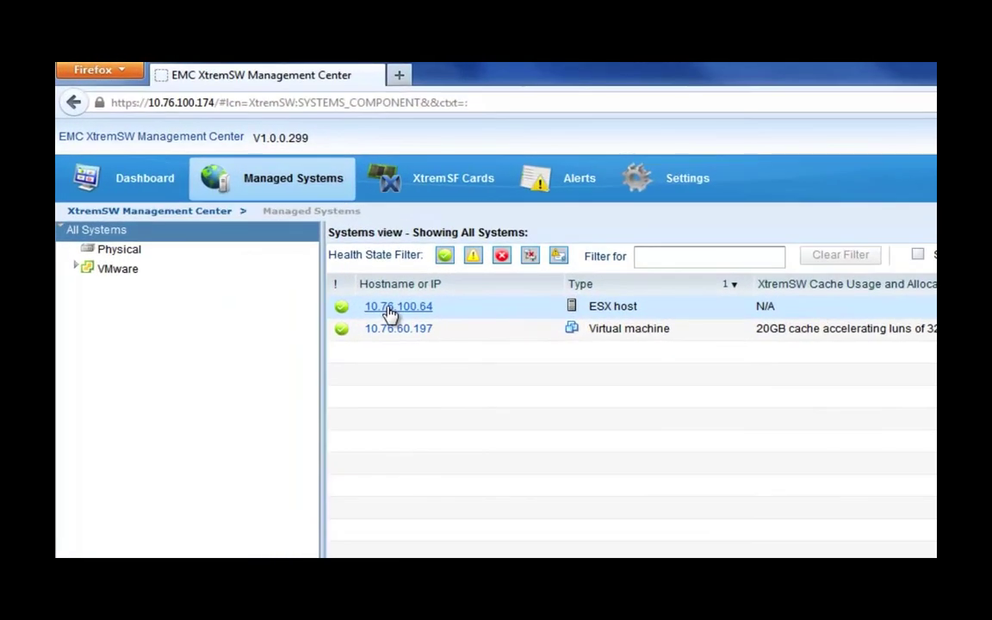
left_click(391, 314)
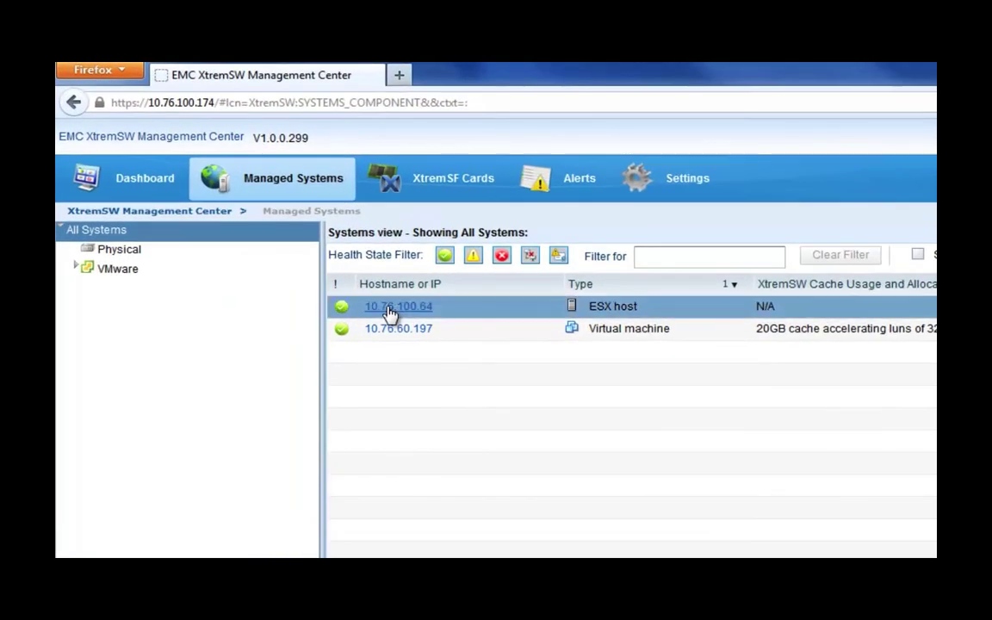